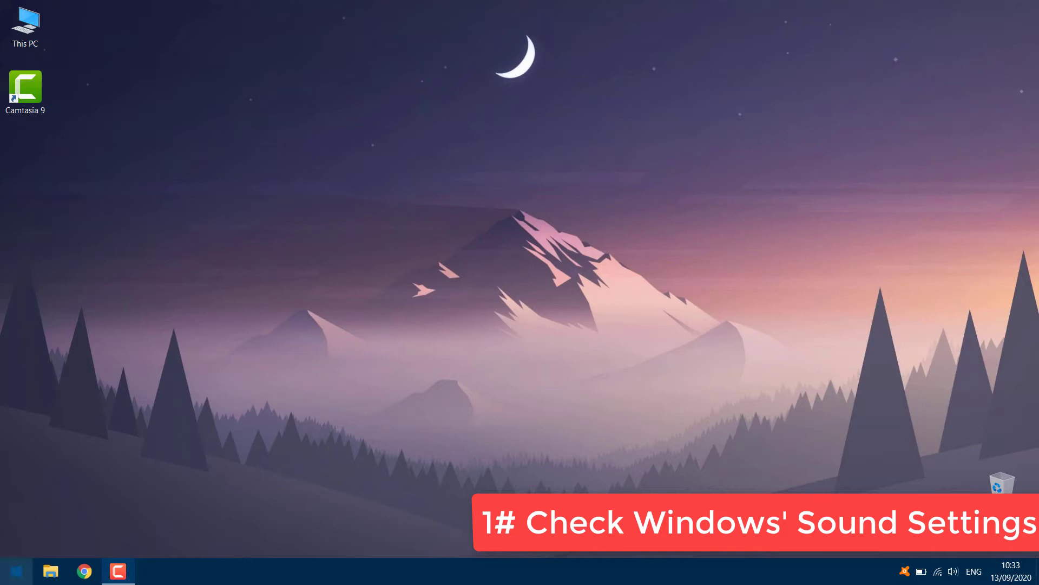
Step: Reach System > Sound and list the output devices, showing Speakers (High Definition Audio Device)
click(15, 570)
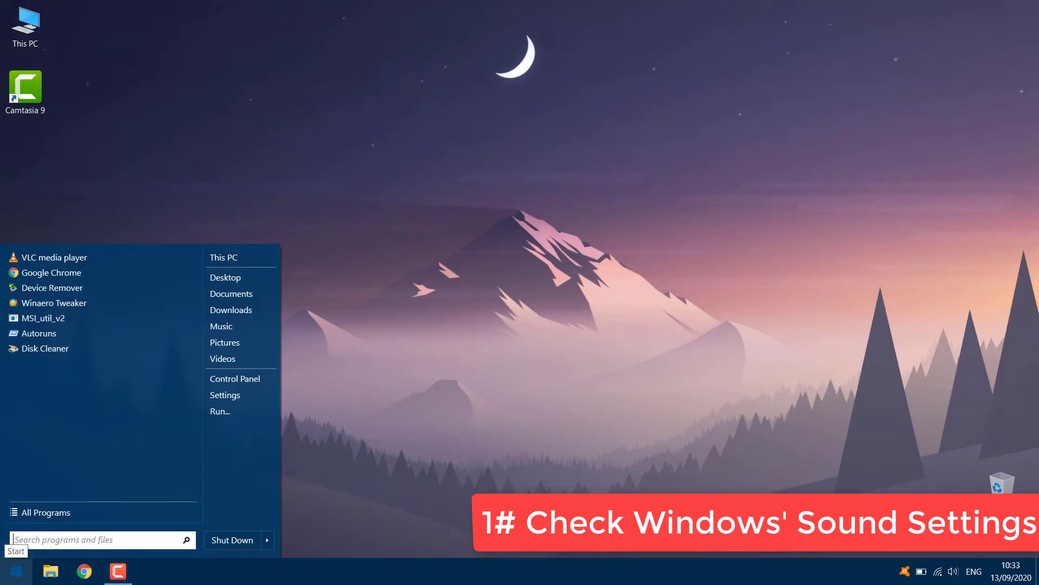
click(225, 395)
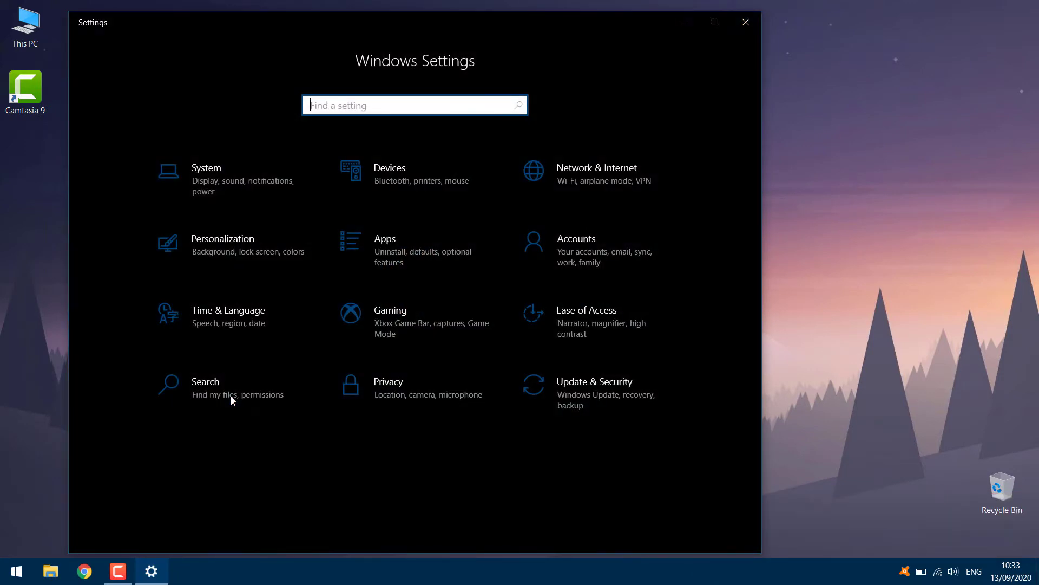
click(230, 193)
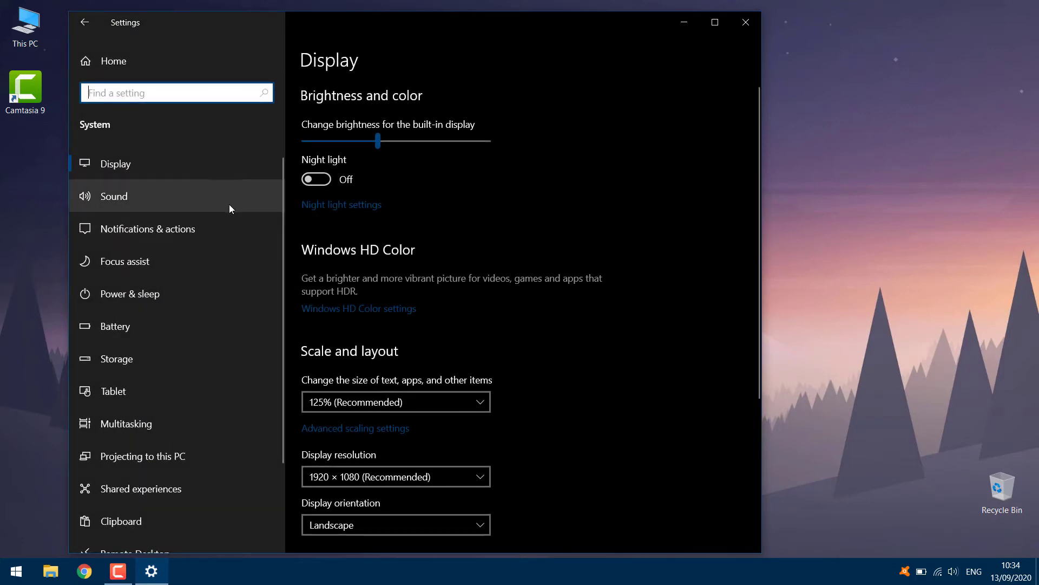
click(227, 205)
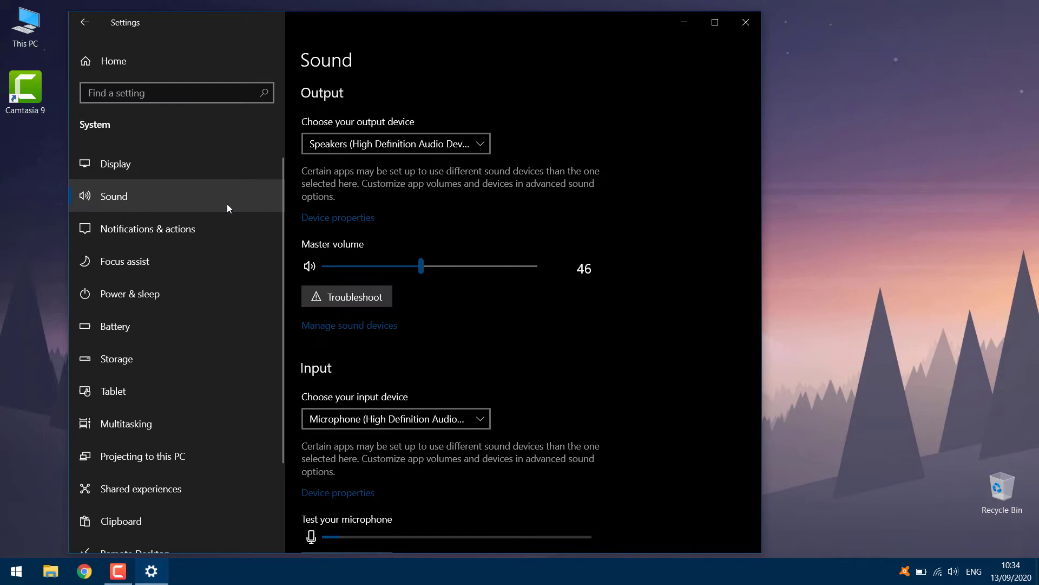
click(375, 144)
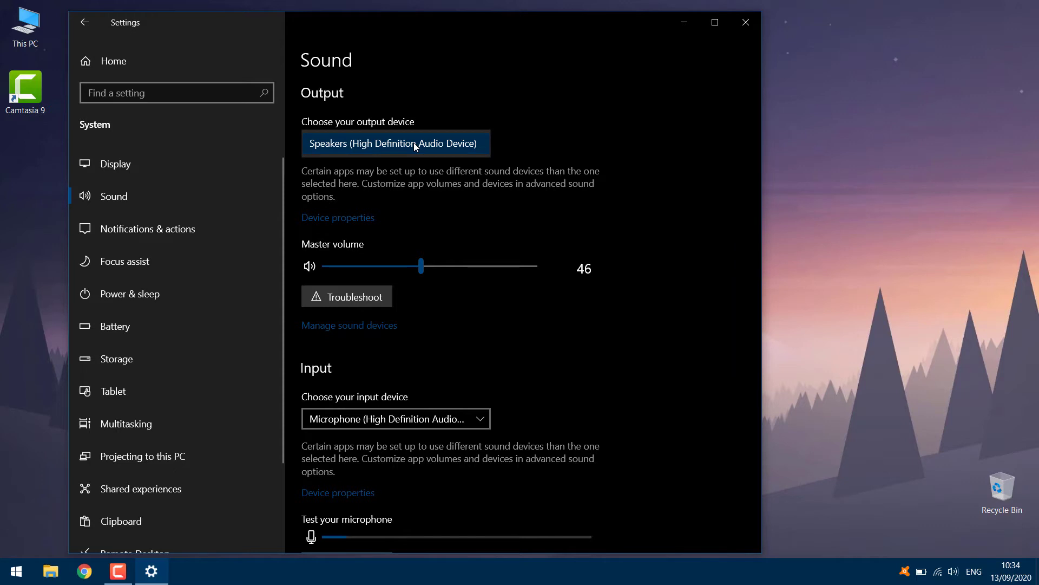
Step: Keep Speakers as output and confirm Microphone as the input device in the dropdowns
click(413, 143)
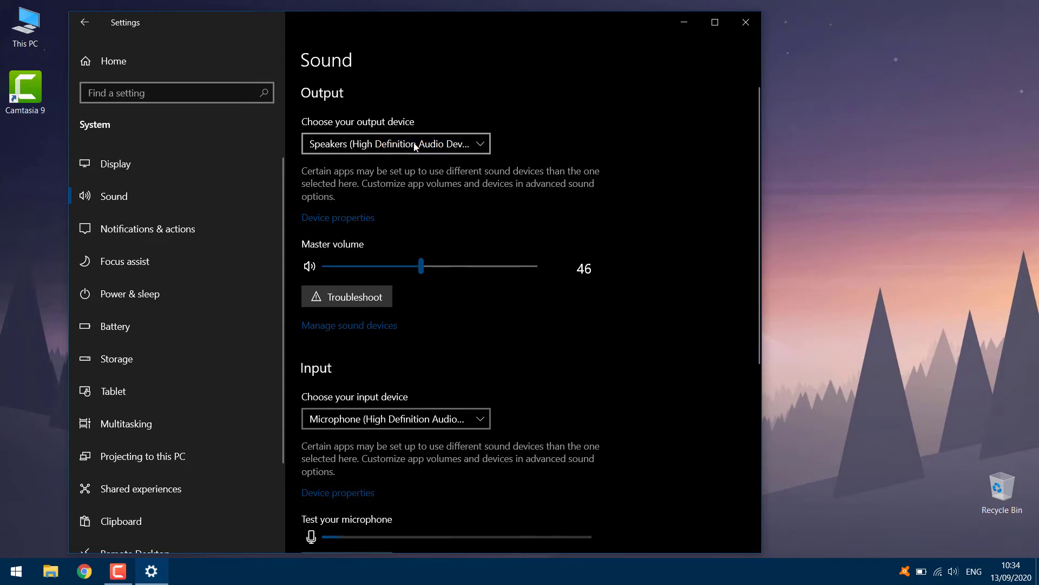
scroll(531, 180, down, 3)
scroll(532, 181, down, 2)
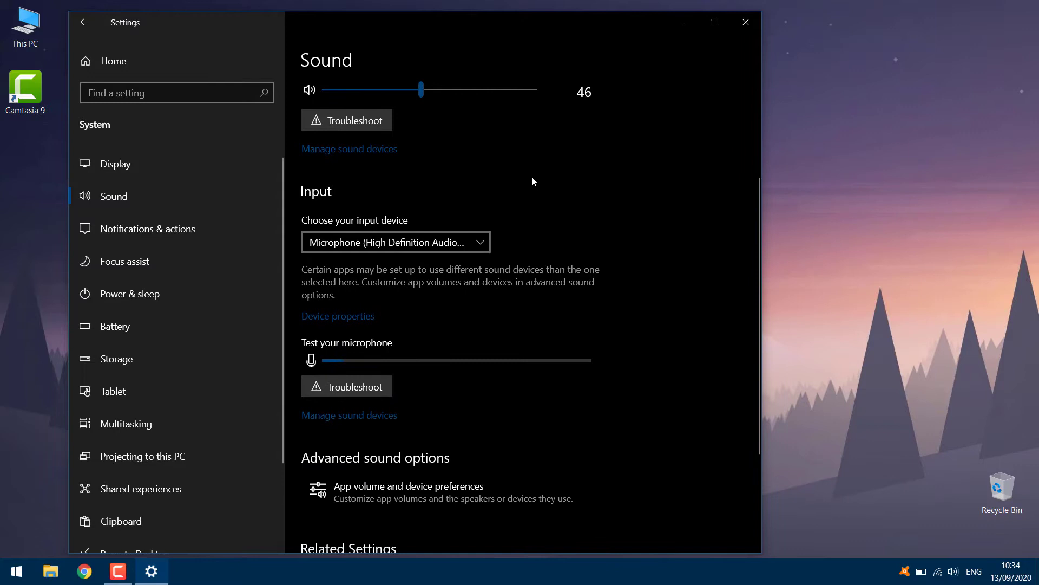
click(380, 243)
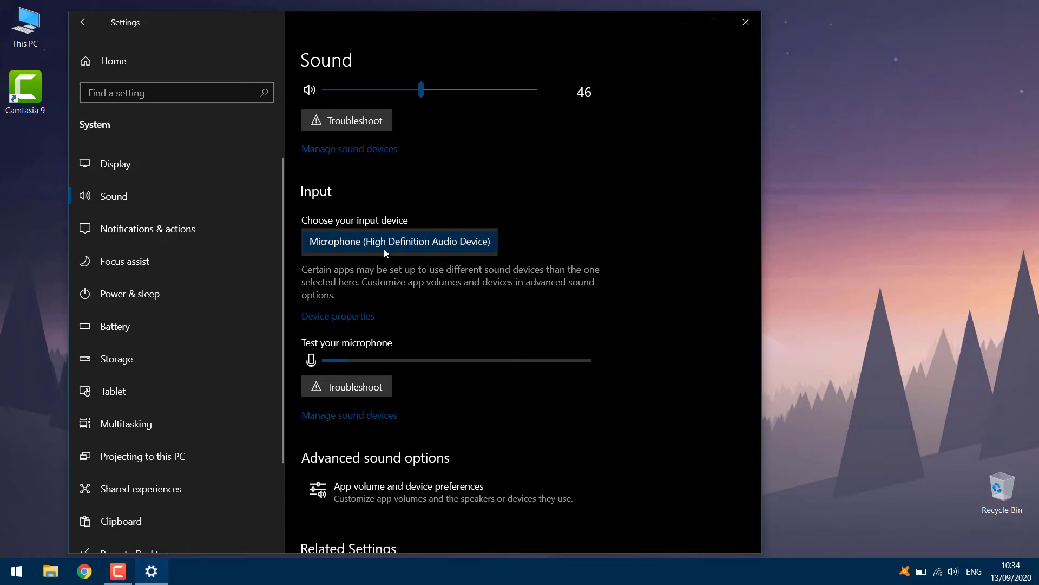
click(384, 245)
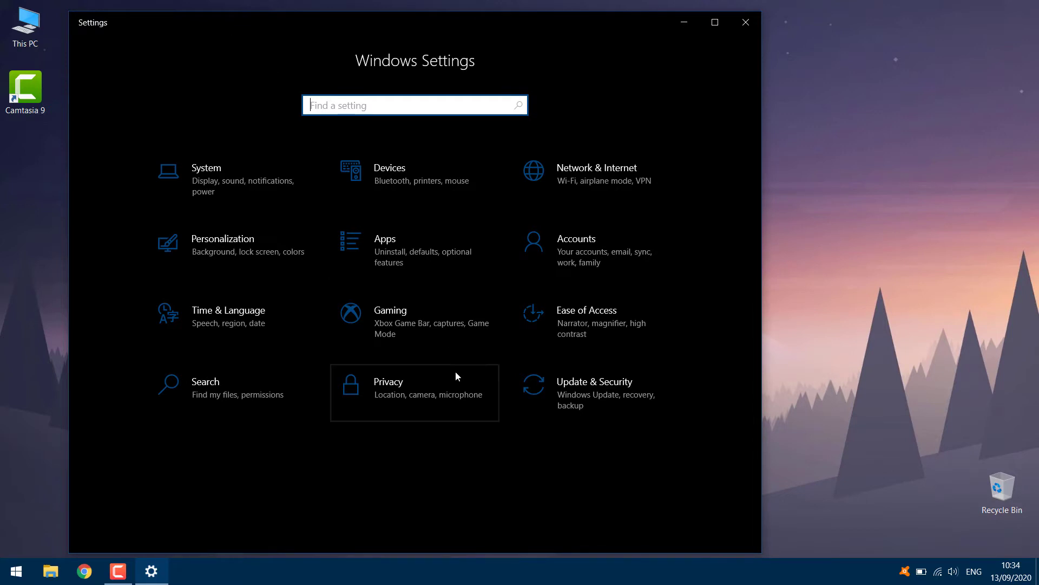
Step: Check under Privacy > Microphone that microphone access for this device is on, leaving it unchanged
click(403, 385)
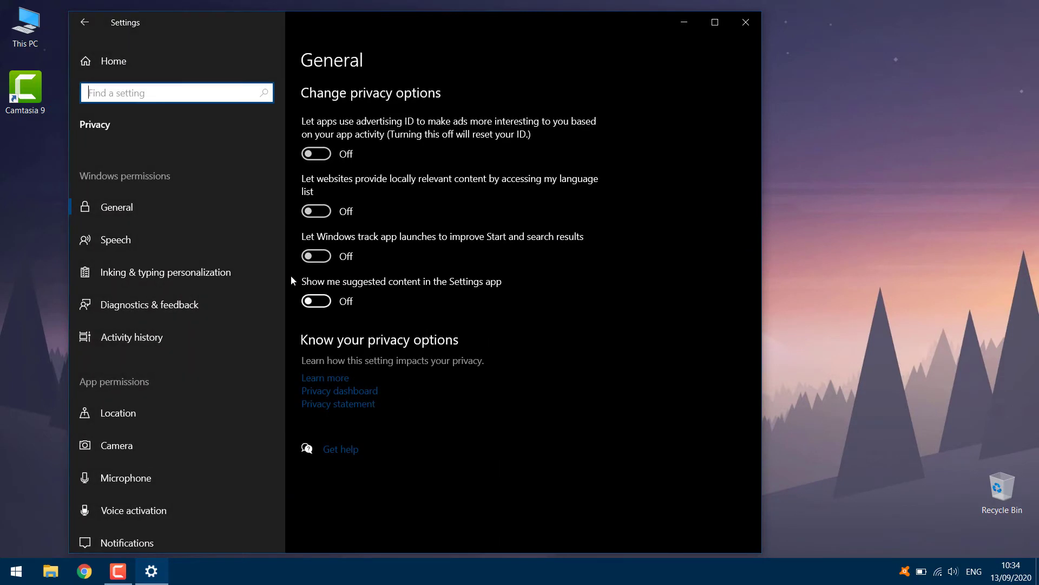
scroll(193, 259, down, 1)
scroll(194, 259, down, 2)
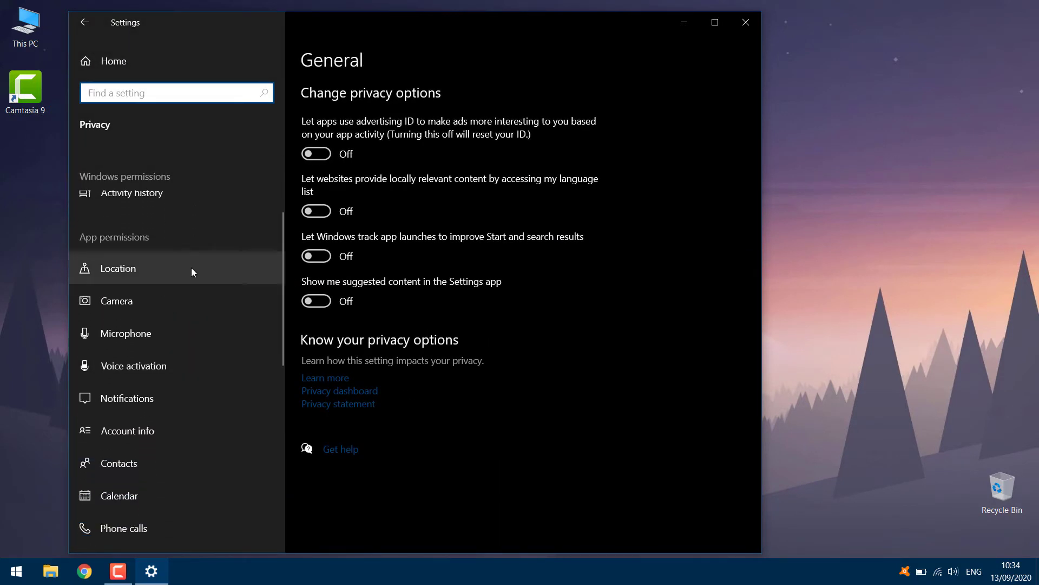
click(128, 334)
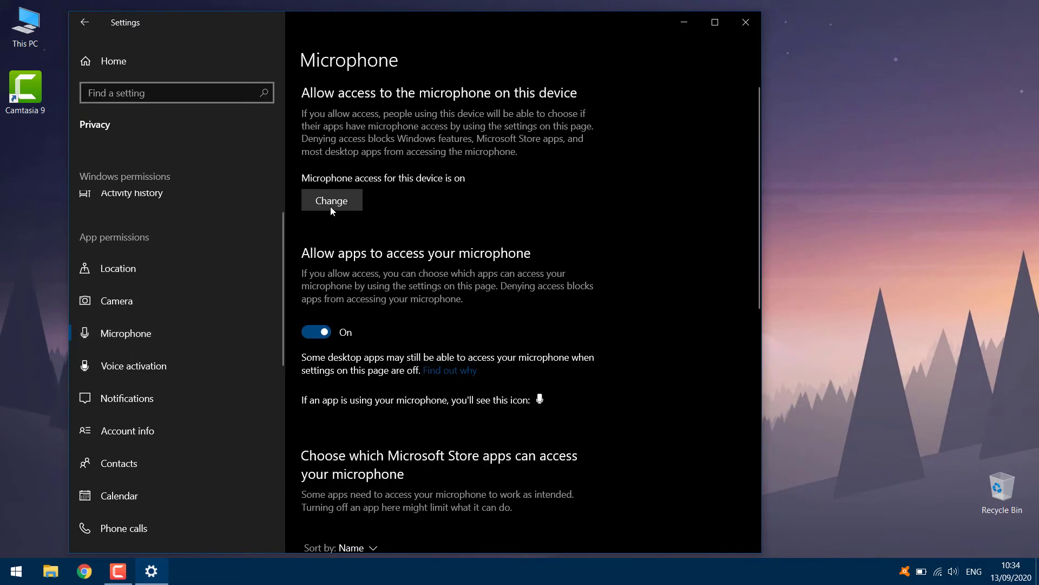
click(329, 202)
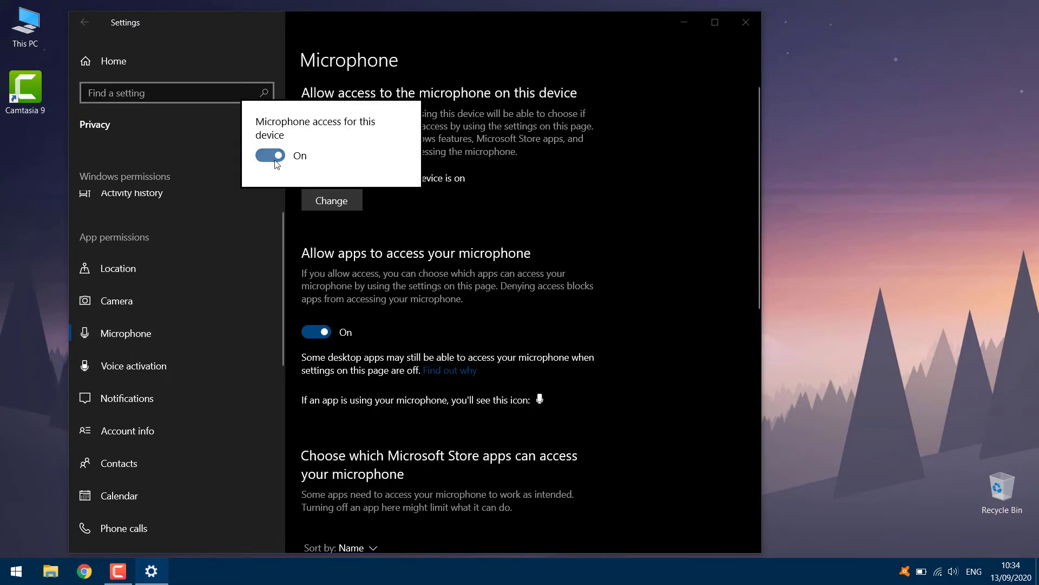
click(396, 239)
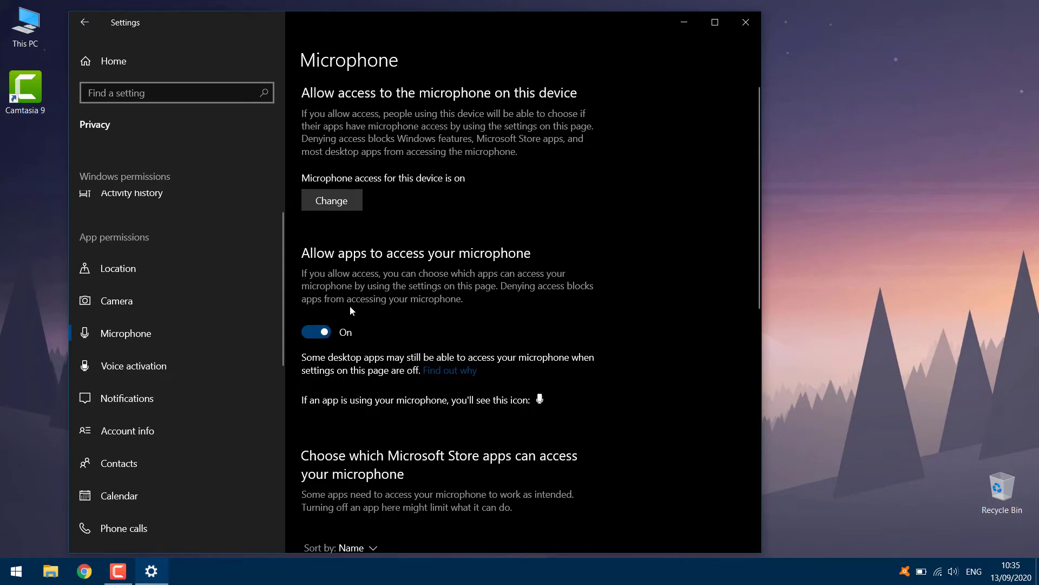
scroll(357, 301, down, 4)
scroll(362, 295, down, 2)
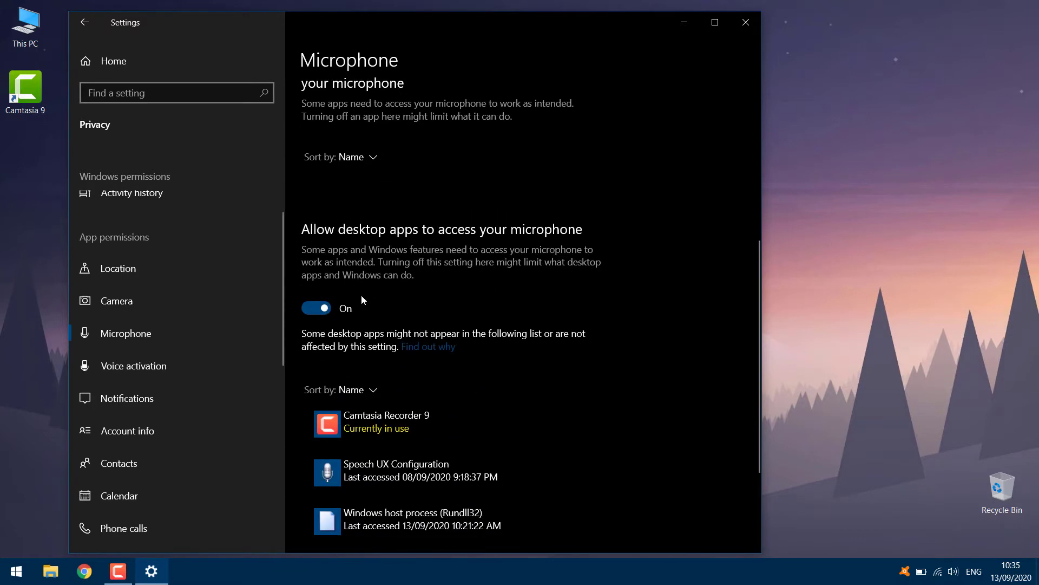
scroll(362, 295, down, 1)
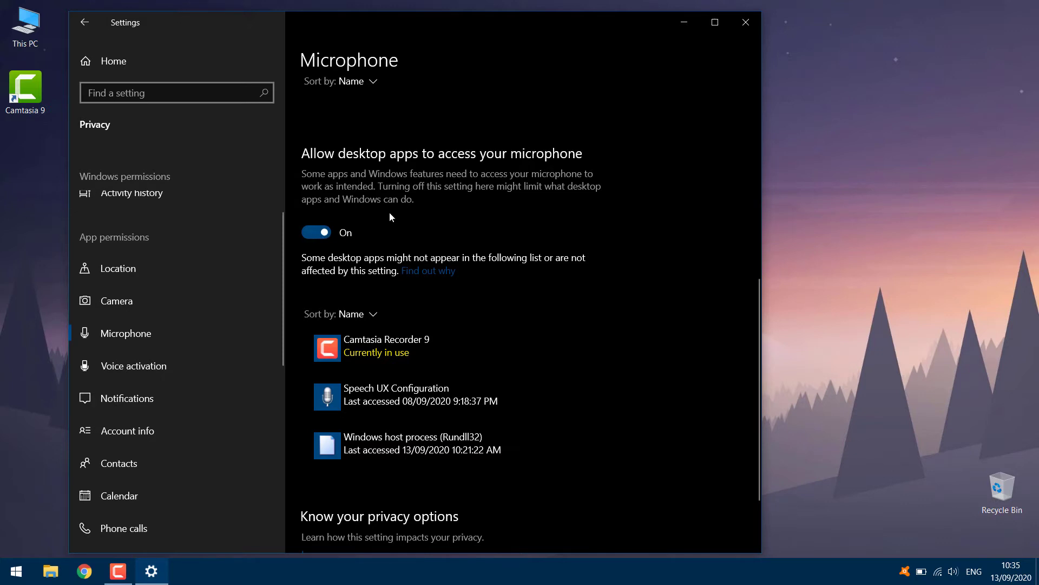
scroll(389, 212, down, 1)
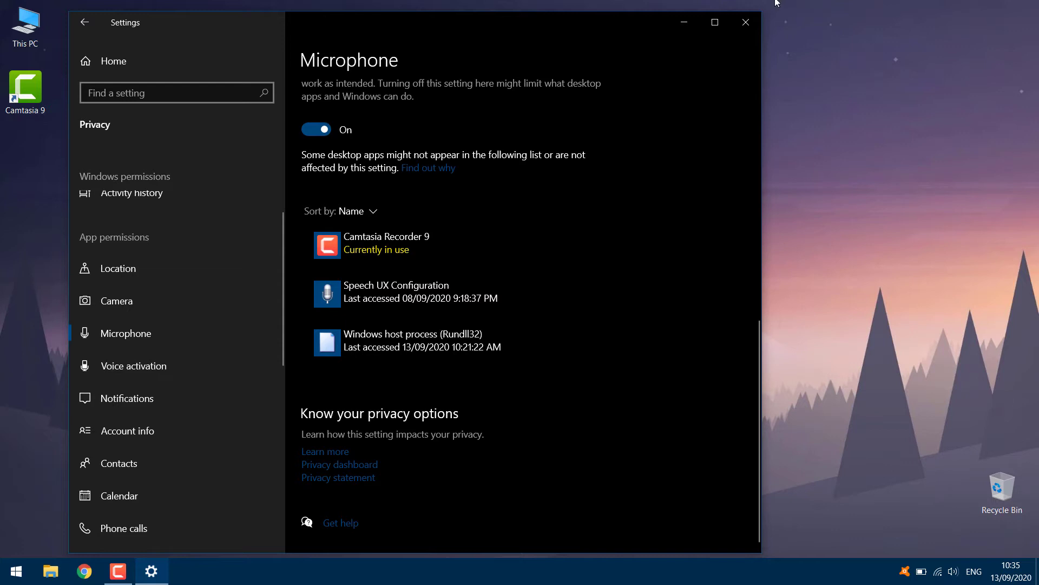
Step: Close the Settings app after verifying desktop apps may access the microphone
click(744, 23)
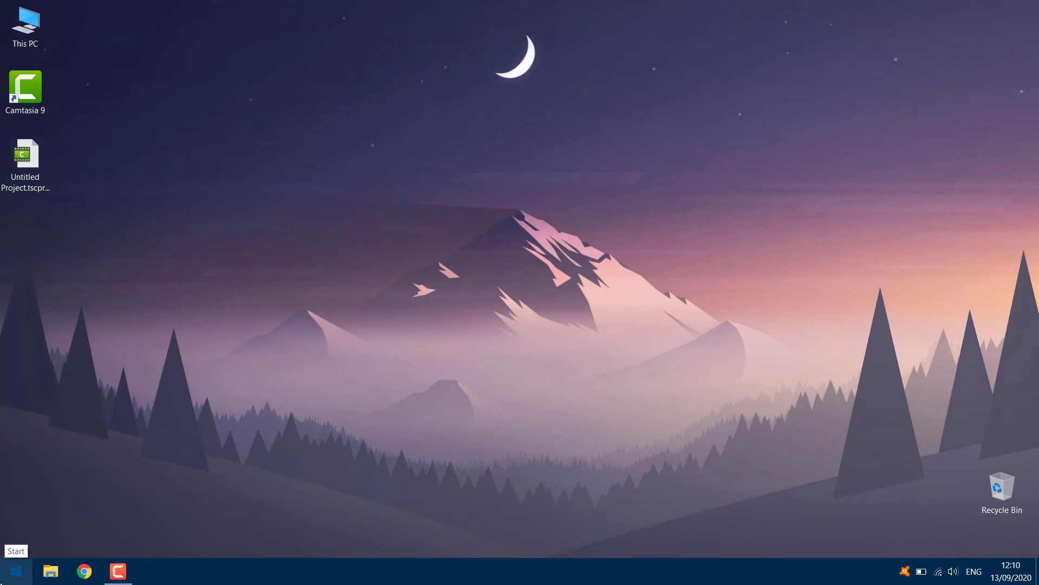
Step: Launch Control Panel from Start search and reach the Sound dialog via Hardware and Sound
click(16, 570)
text(c)
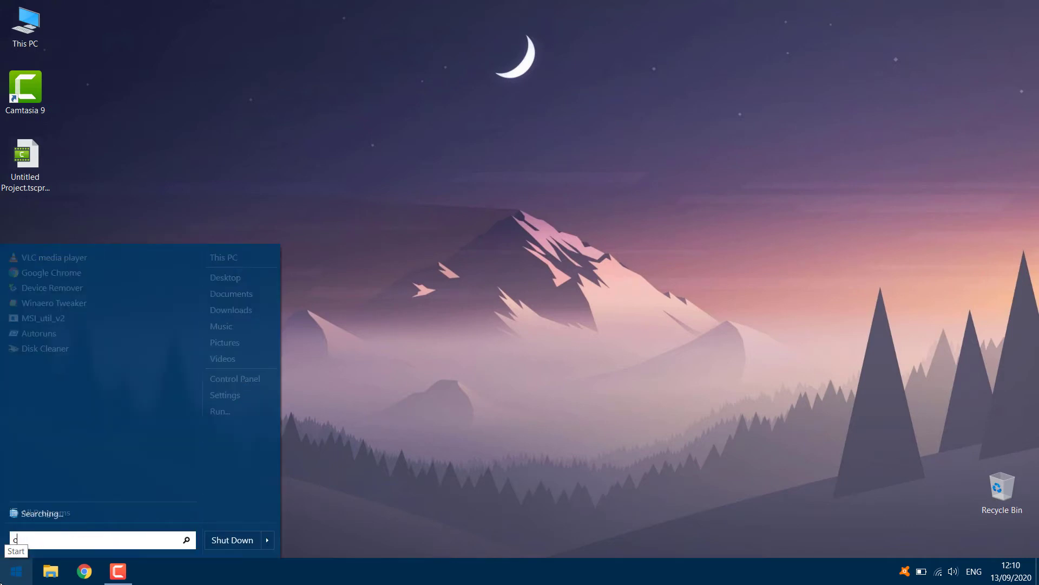
text(ontr)
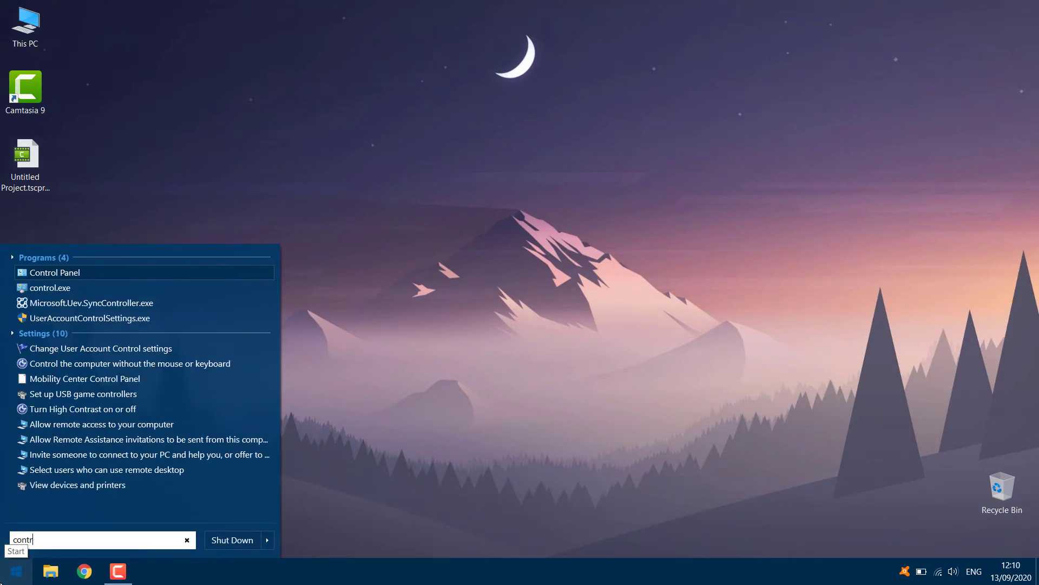
click(52, 274)
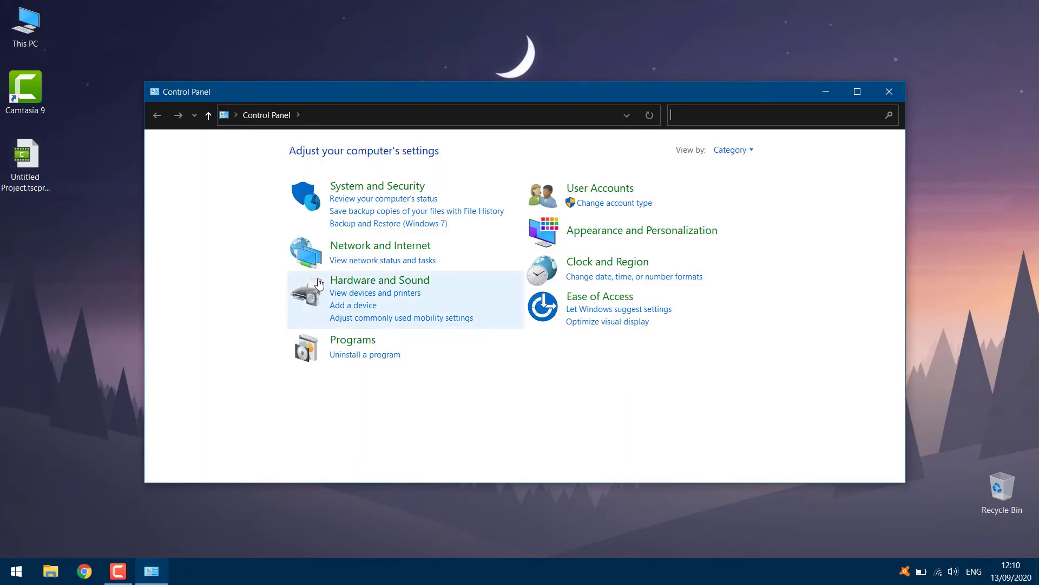
click(353, 281)
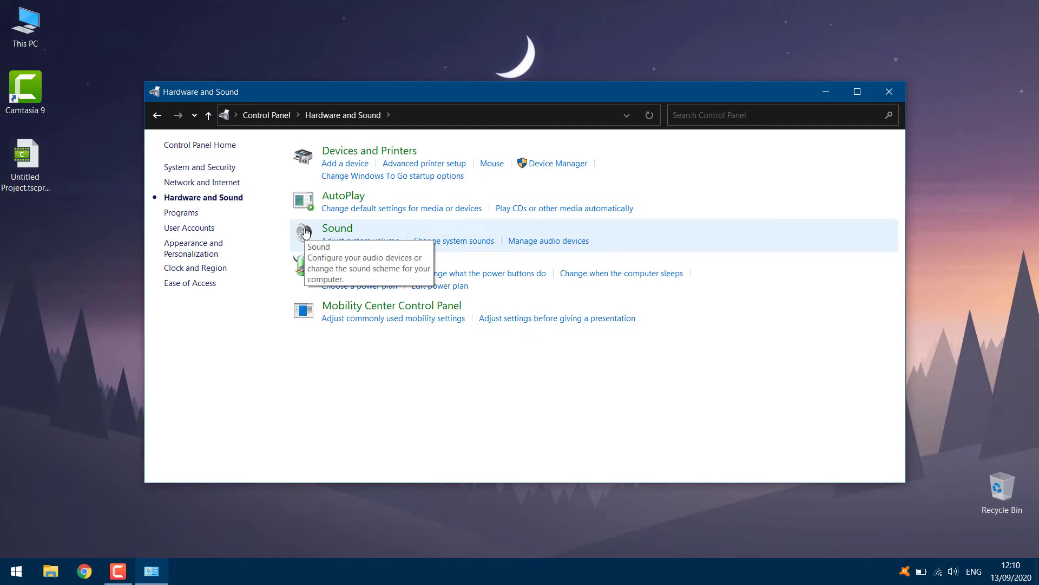
click(306, 234)
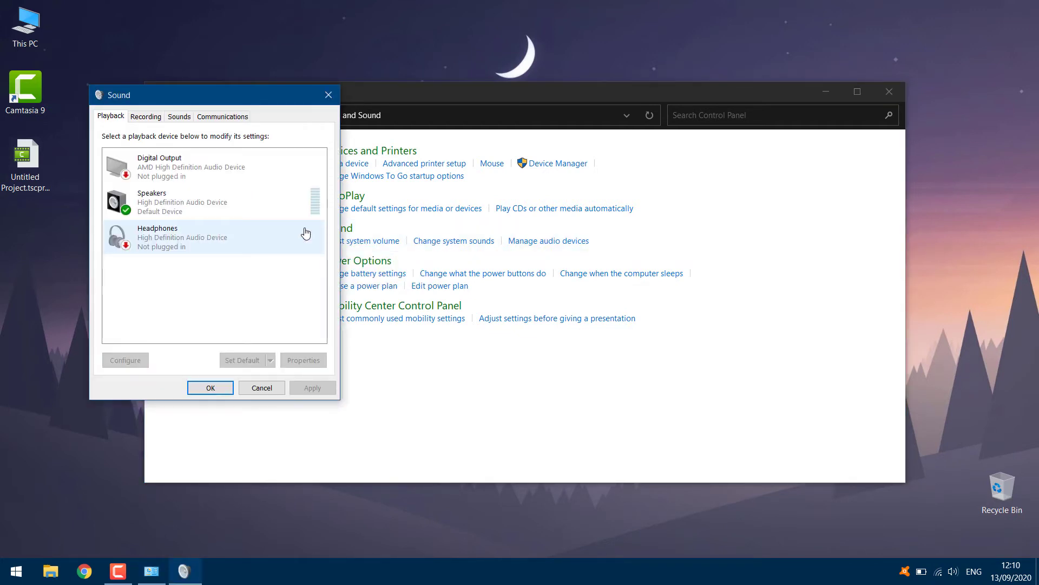
Step: Review the Recording devices and their context options, then bring up Microphone Properties beside the list
click(145, 118)
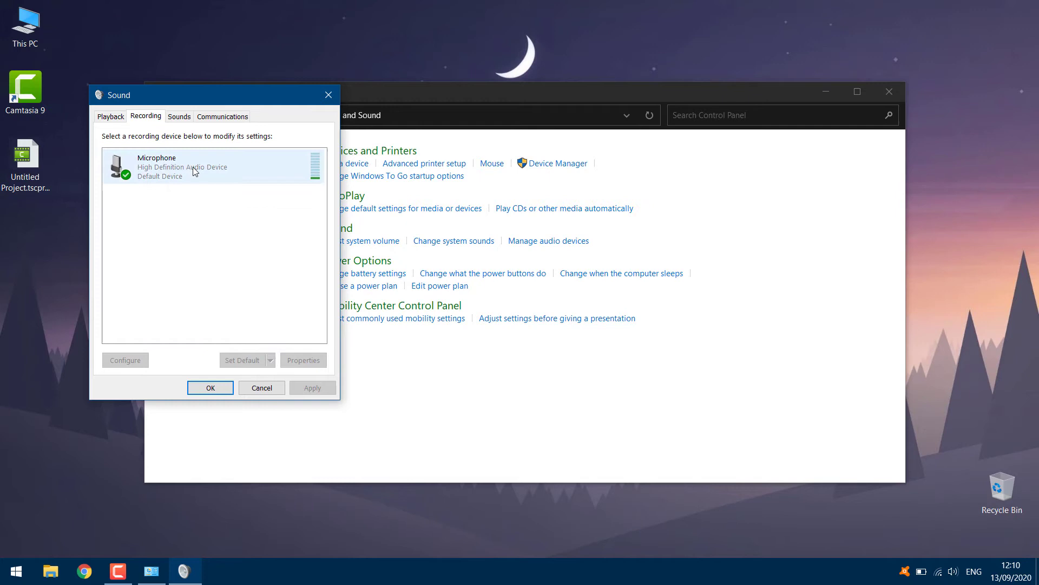
right_click(195, 262)
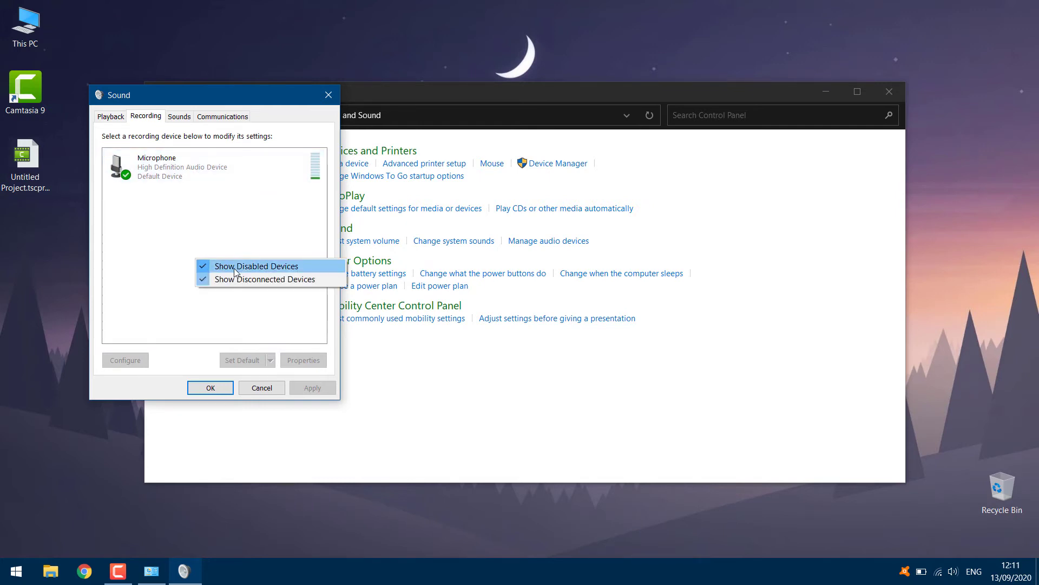
click(235, 227)
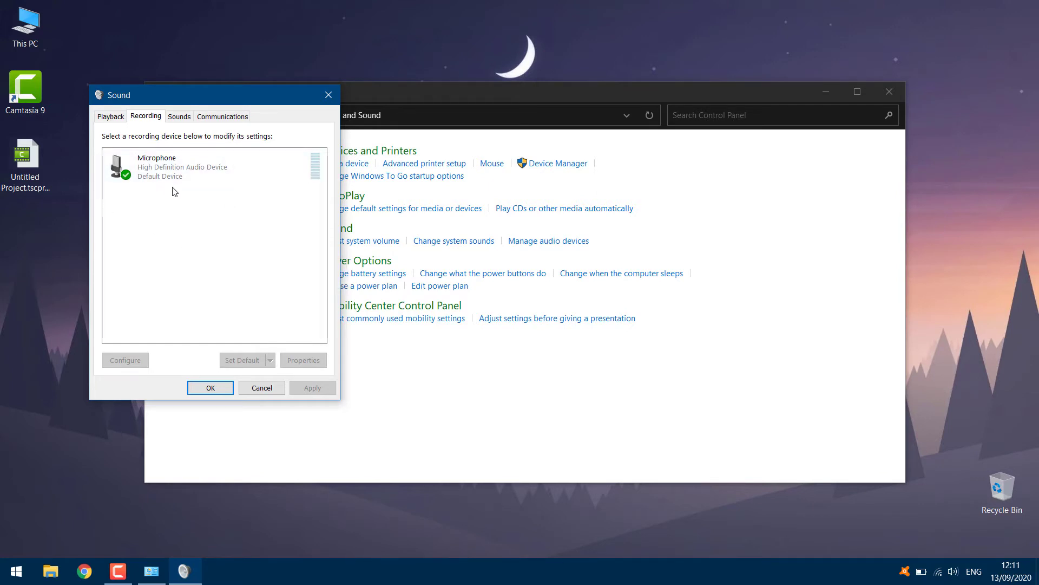
right_click(177, 159)
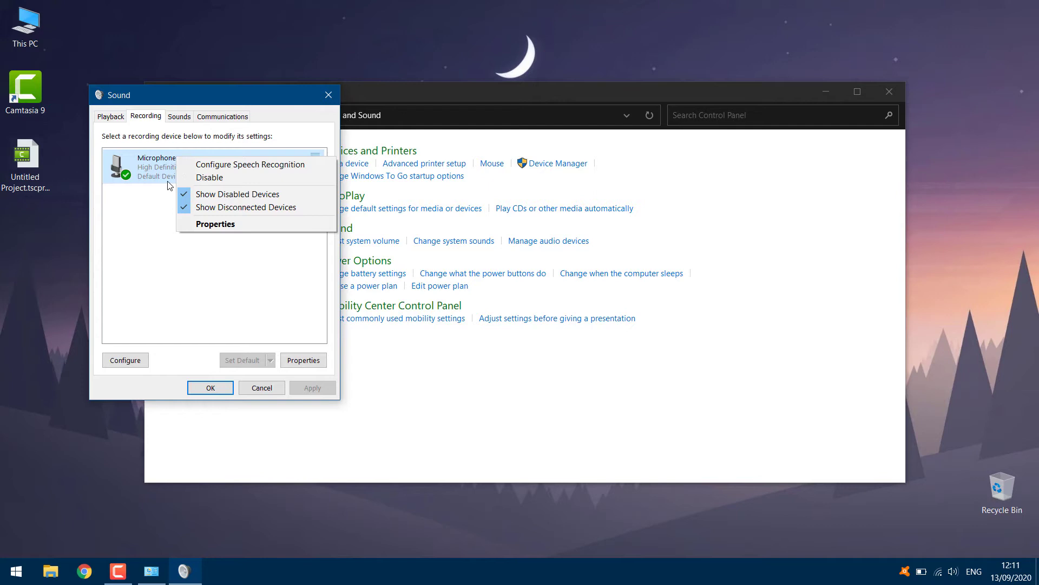
click(248, 282)
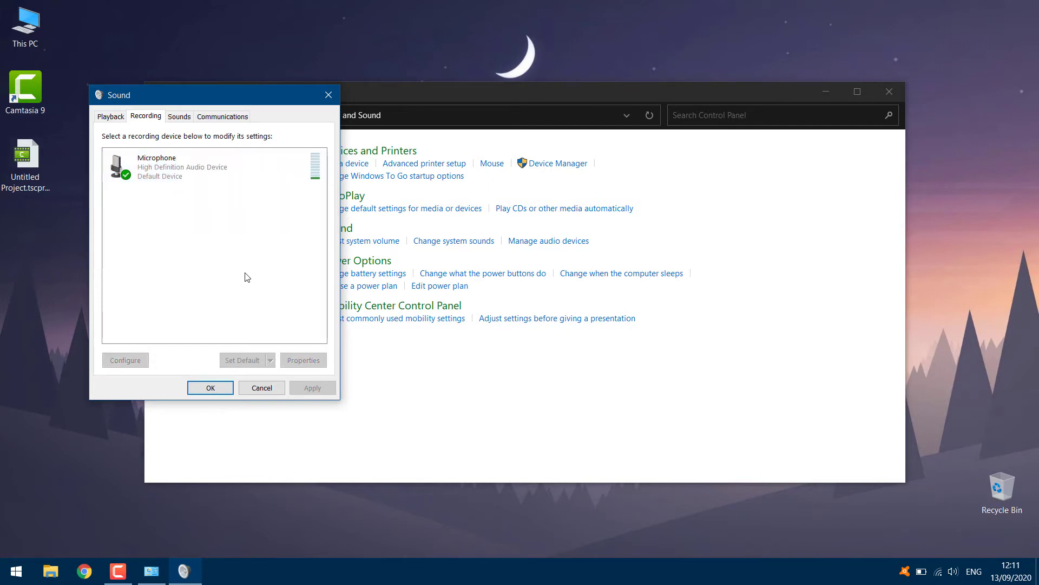
double_click(196, 164)
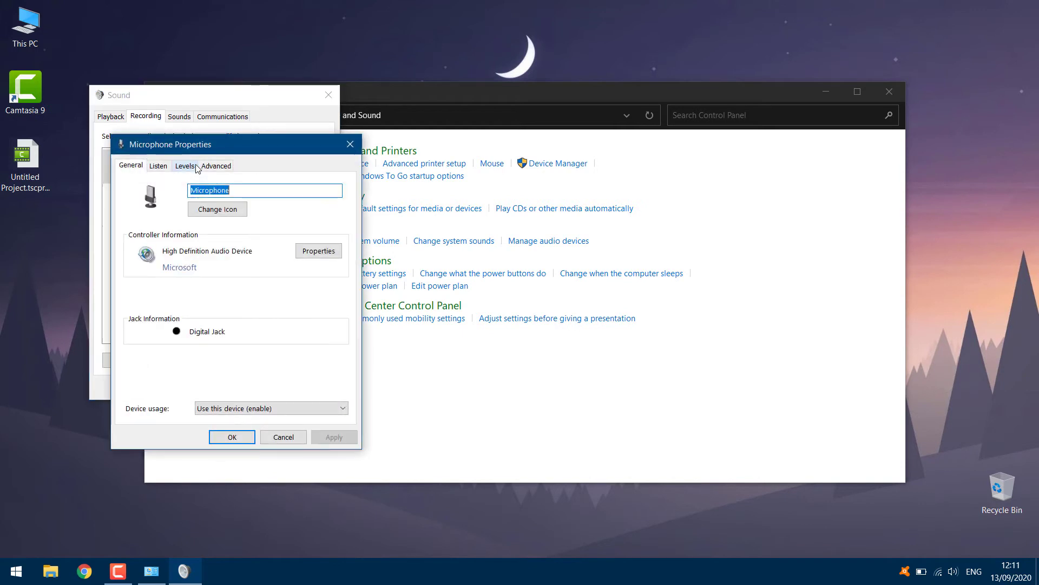
drag(227, 151, 398, 138)
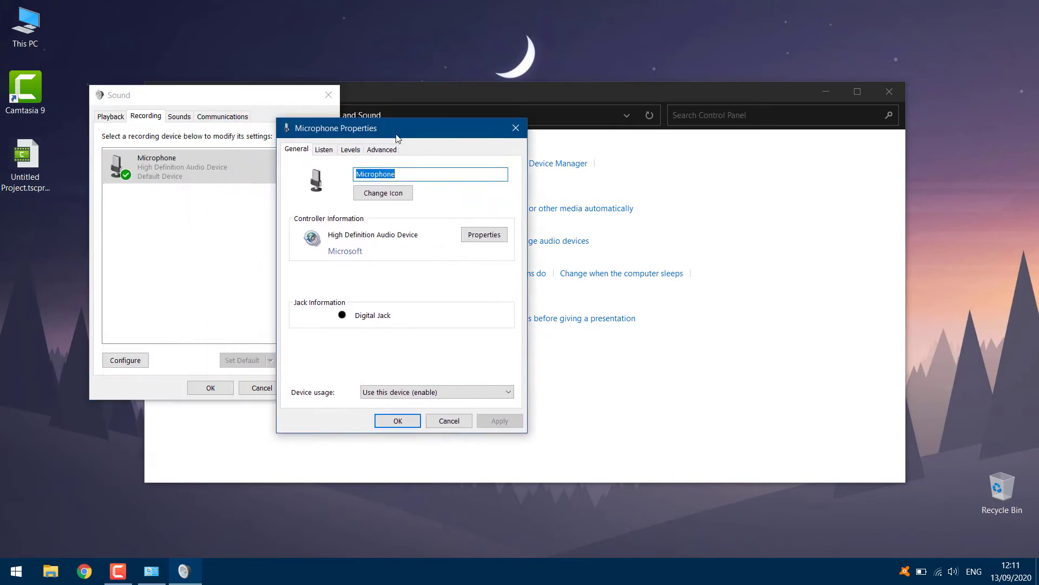
Step: Keep Default Playback Device on the Listen settings and move on to the recording levels
click(327, 155)
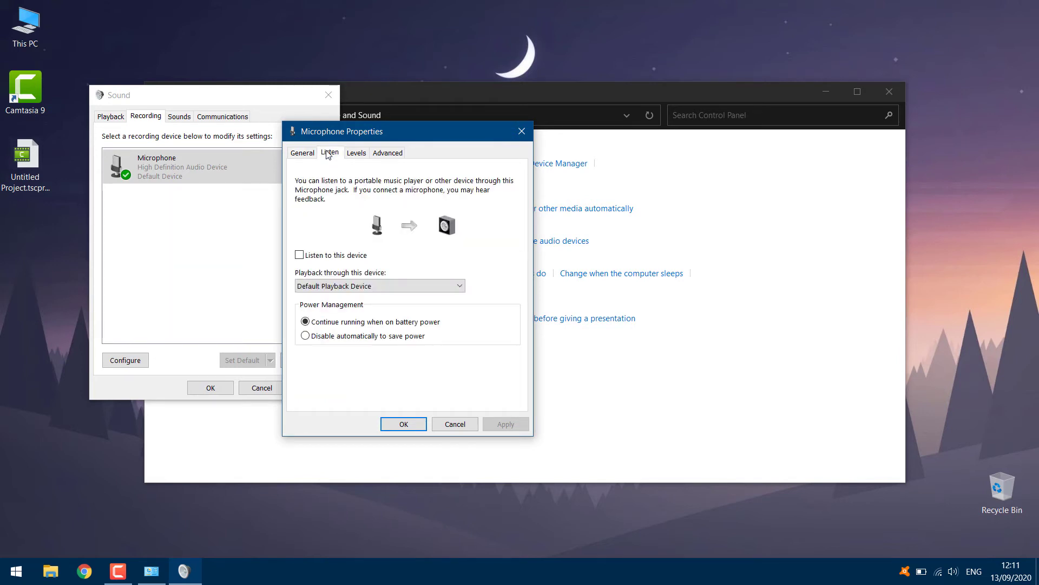
click(325, 287)
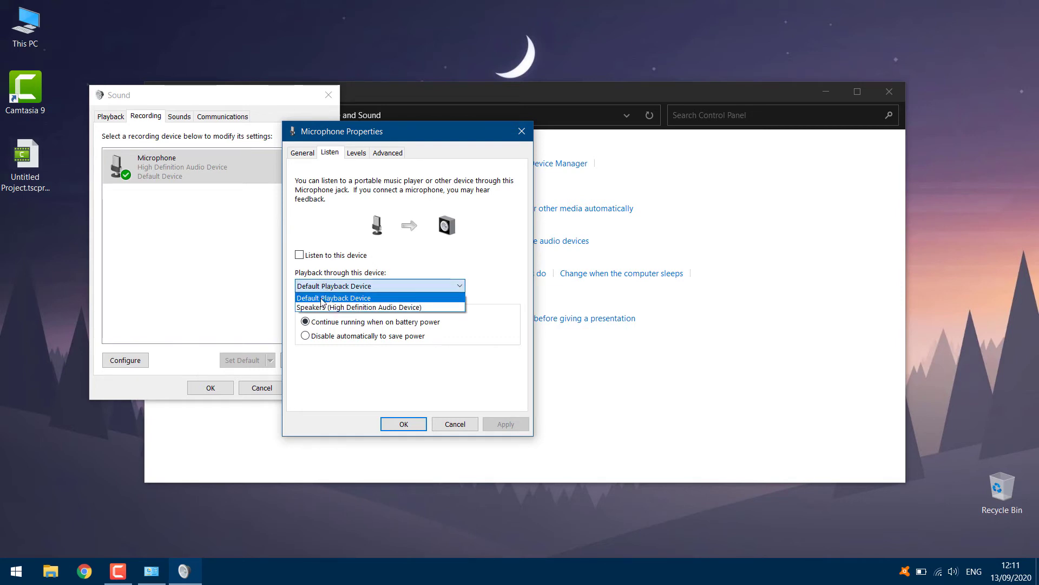
click(332, 299)
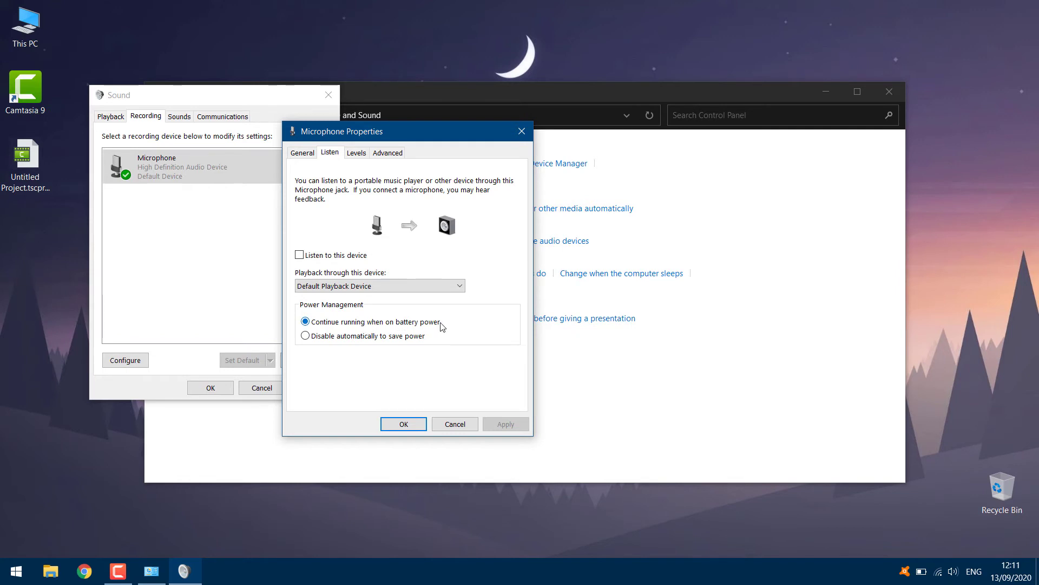
click(357, 154)
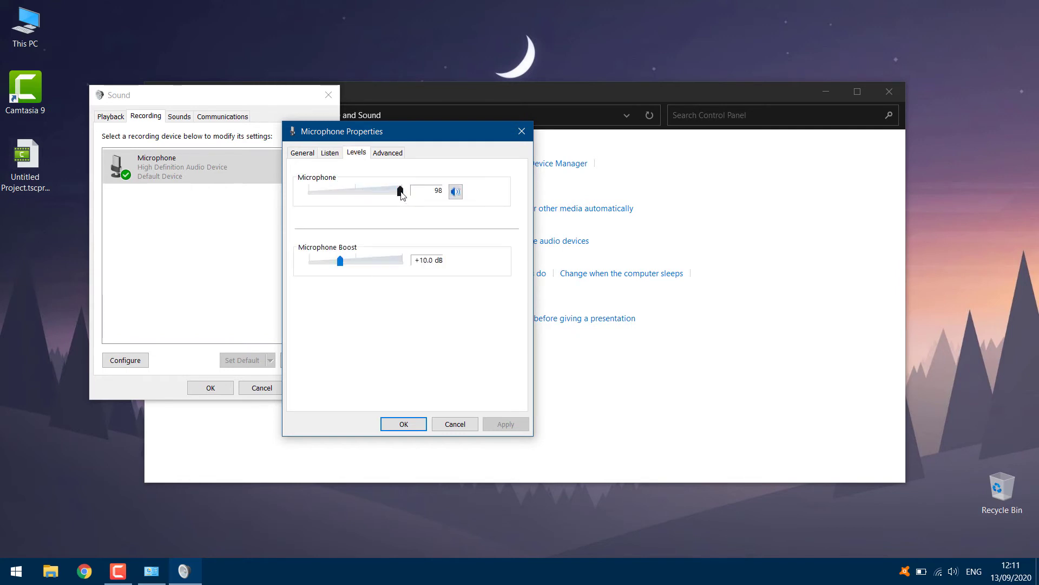
Step: Lower the Microphone level slider from 98 to 96
drag(400, 191, 399, 210)
Step: Under Advanced, turn off 'Allow applications to take exclusive control of this device' and apply it
click(388, 156)
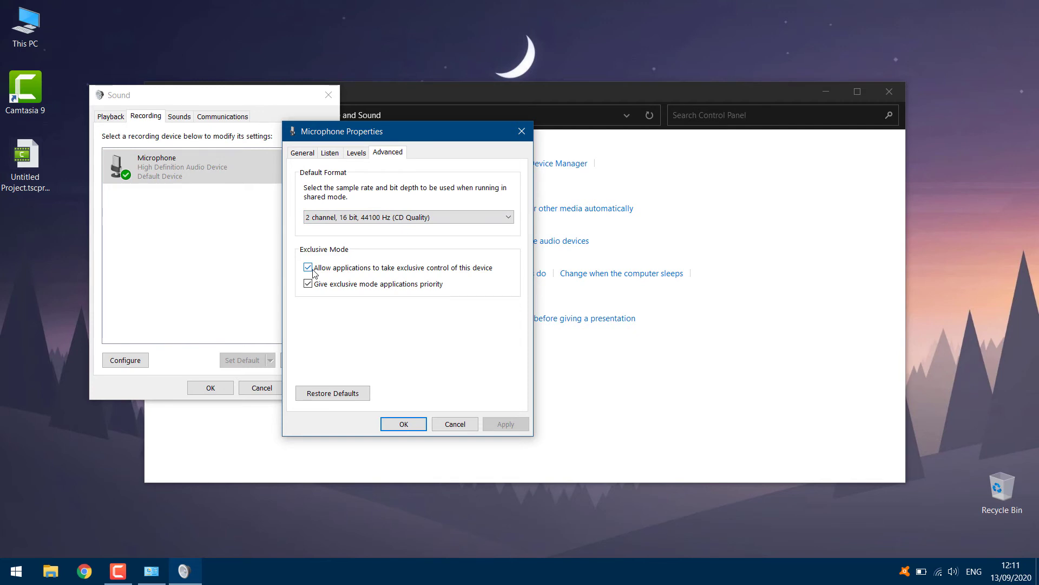
click(308, 269)
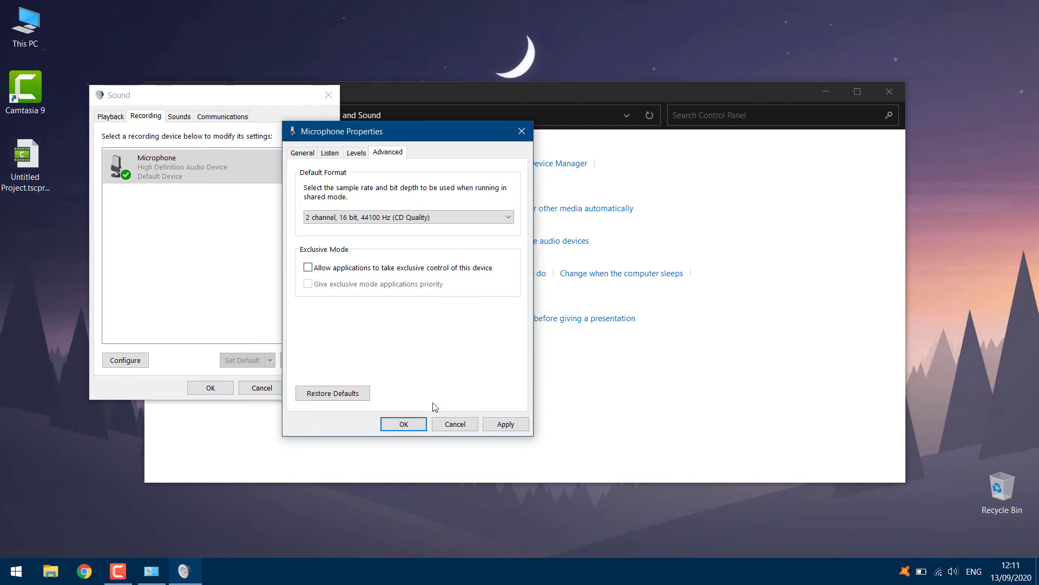
click(495, 425)
Step: Confirm Microphone Properties with OK and review the Microphone entry's actions without choosing one
click(403, 424)
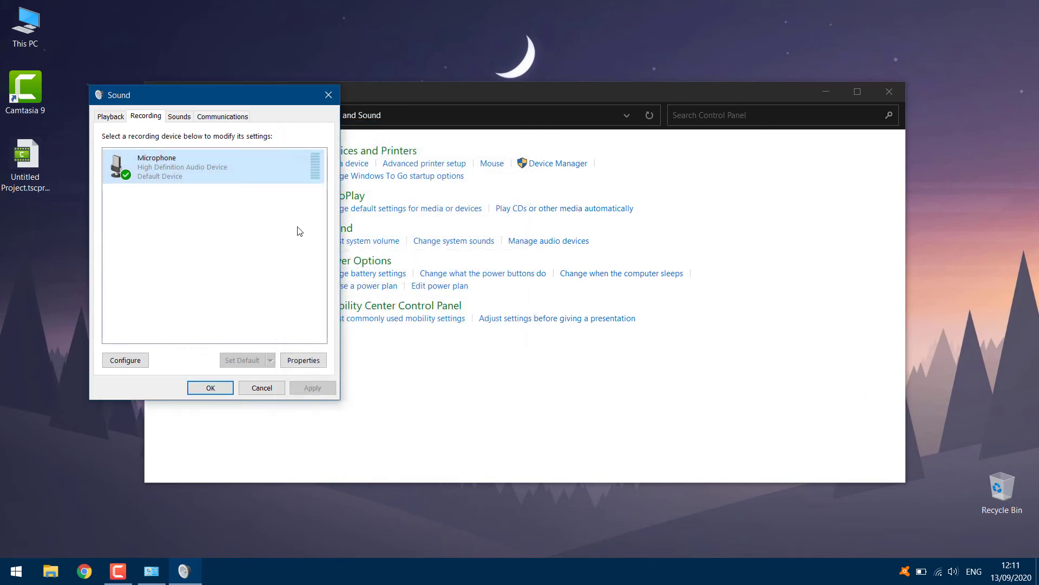
right_click(170, 163)
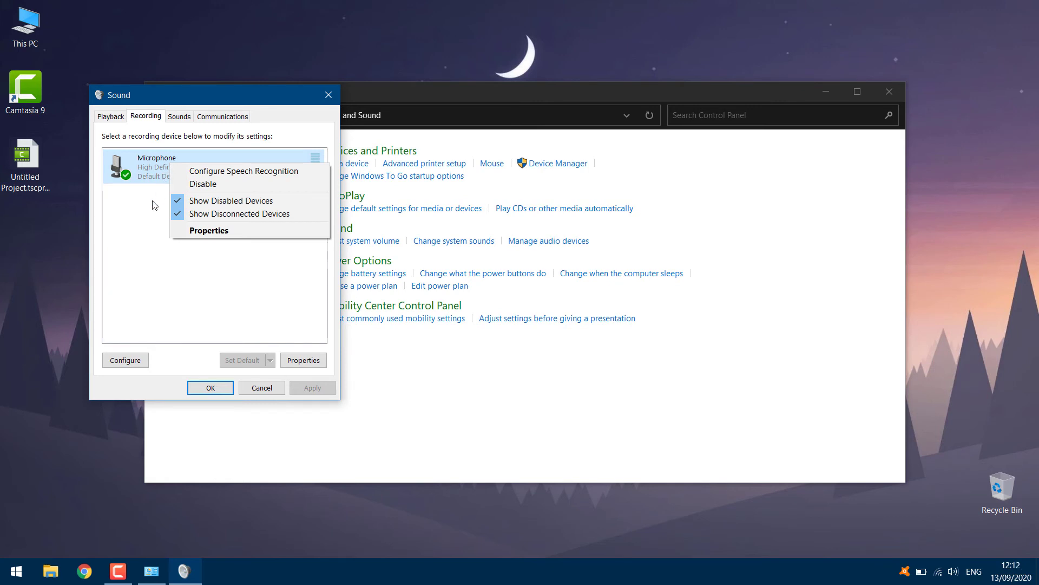
click(153, 203)
click(183, 173)
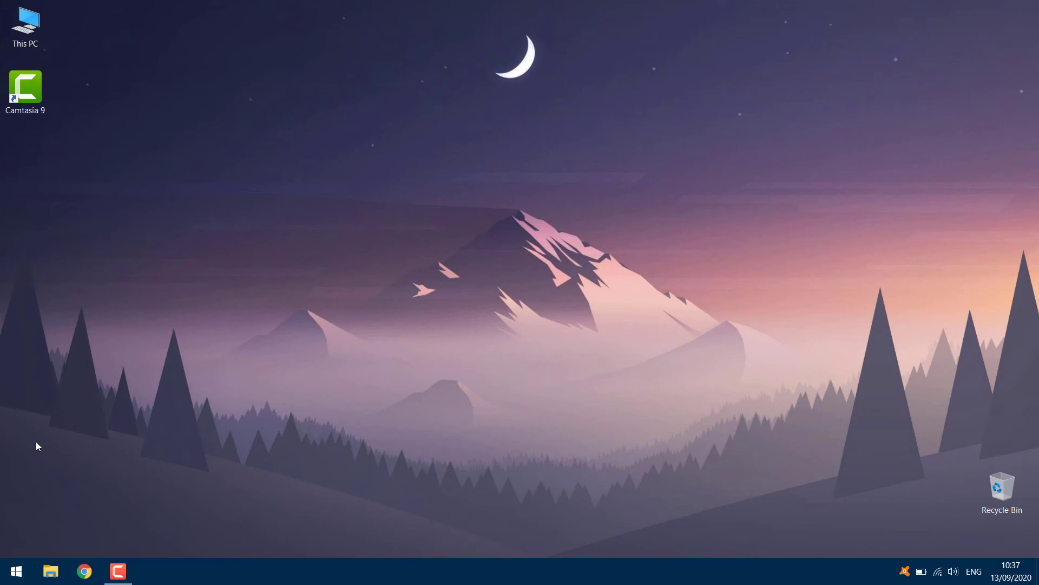
Step: Launch Device Manager from Start search and expand Audio inputs and outputs to show Microphone and Speakers
click(16, 571)
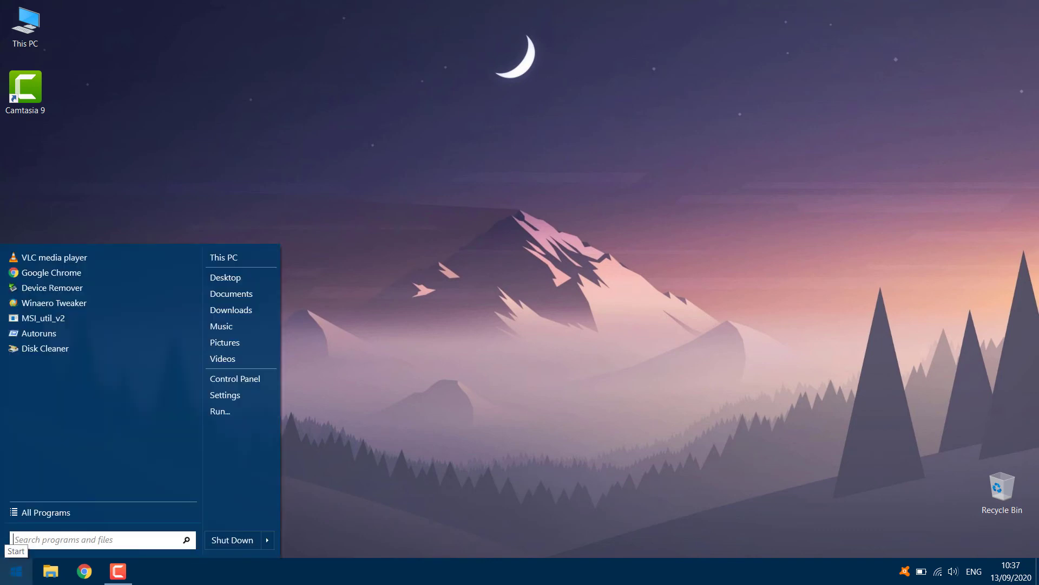
text(d)
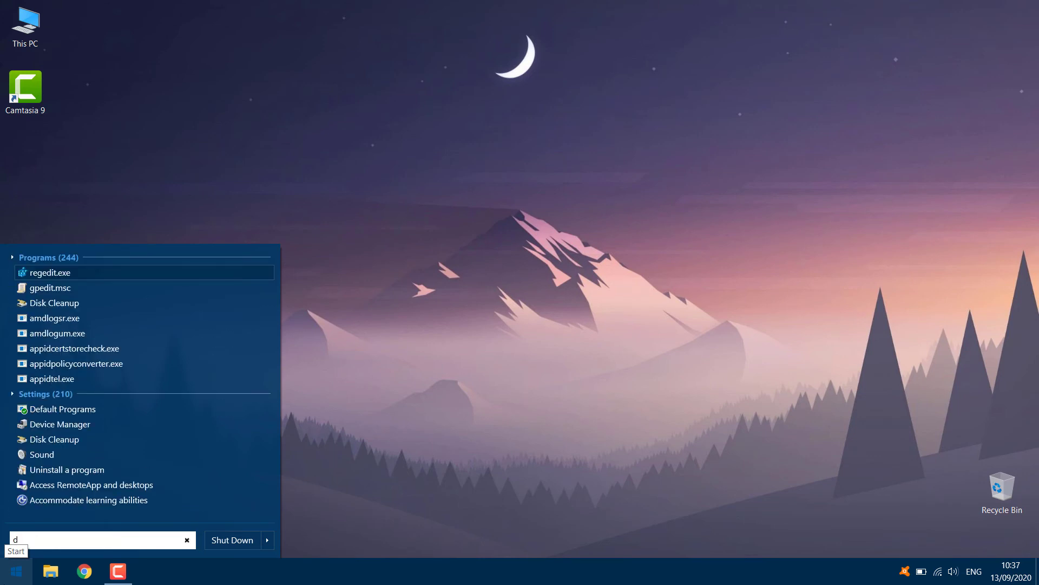
click(72, 423)
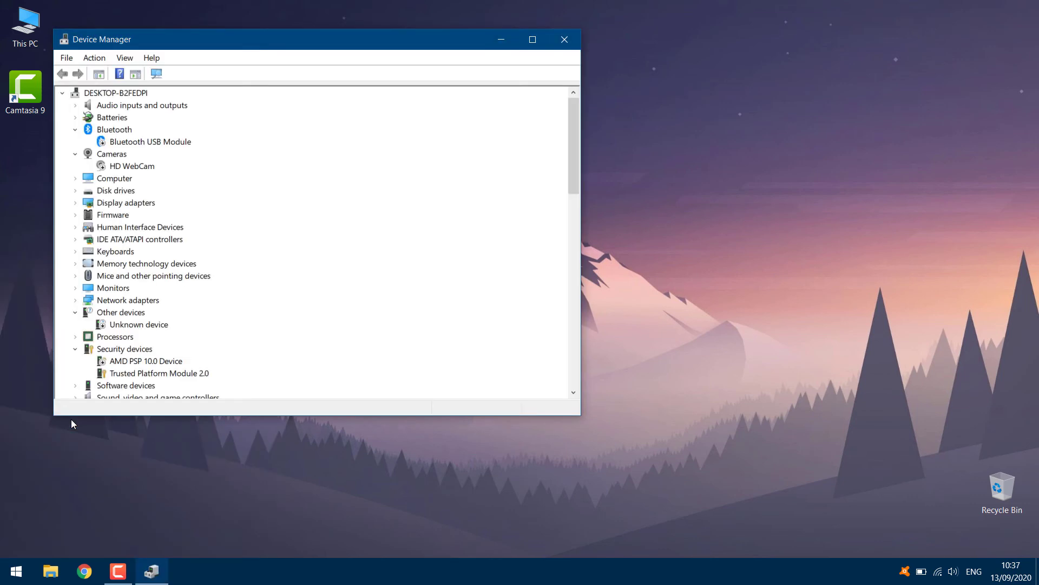
drag(228, 47, 397, 98)
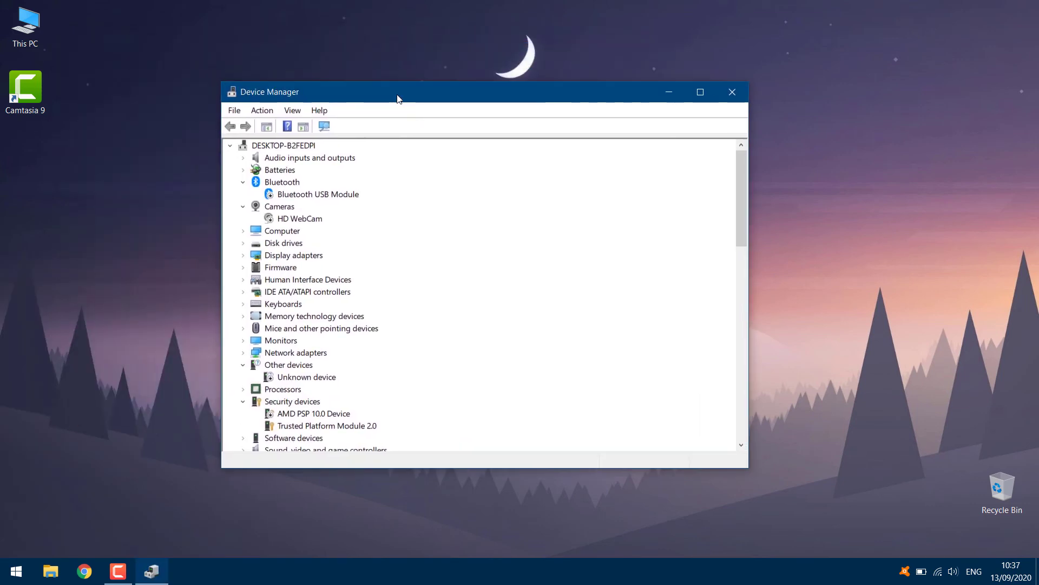
click(244, 159)
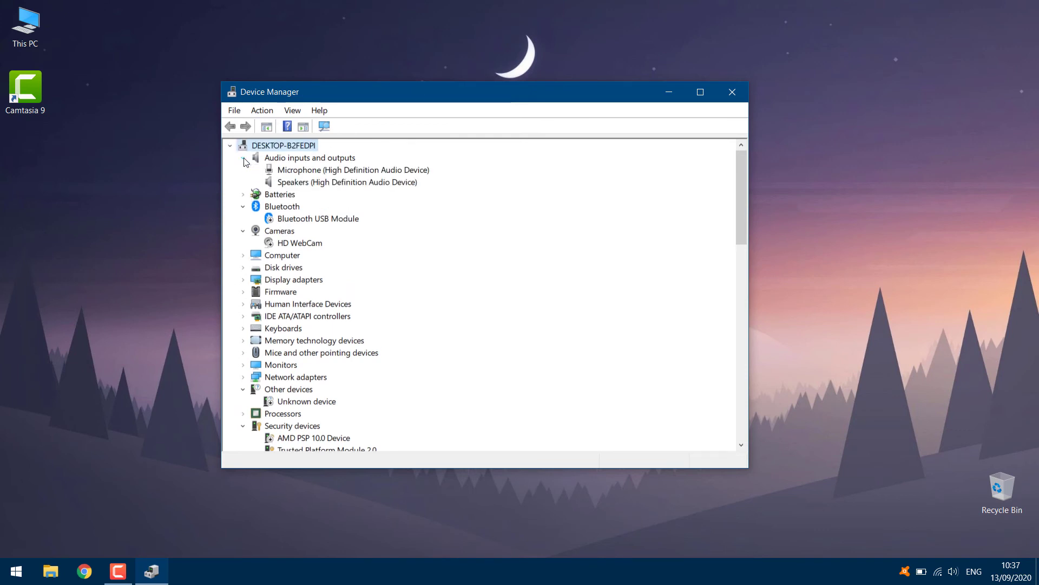
Step: Update the Microphone driver via automatic search, then check Windows Update for newer drivers
click(293, 172)
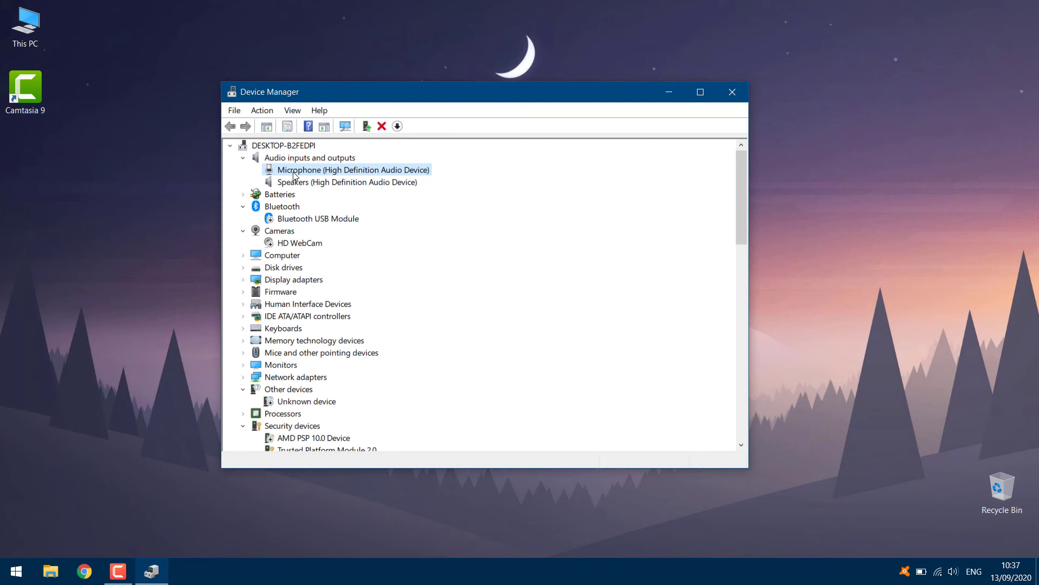
right_click(295, 173)
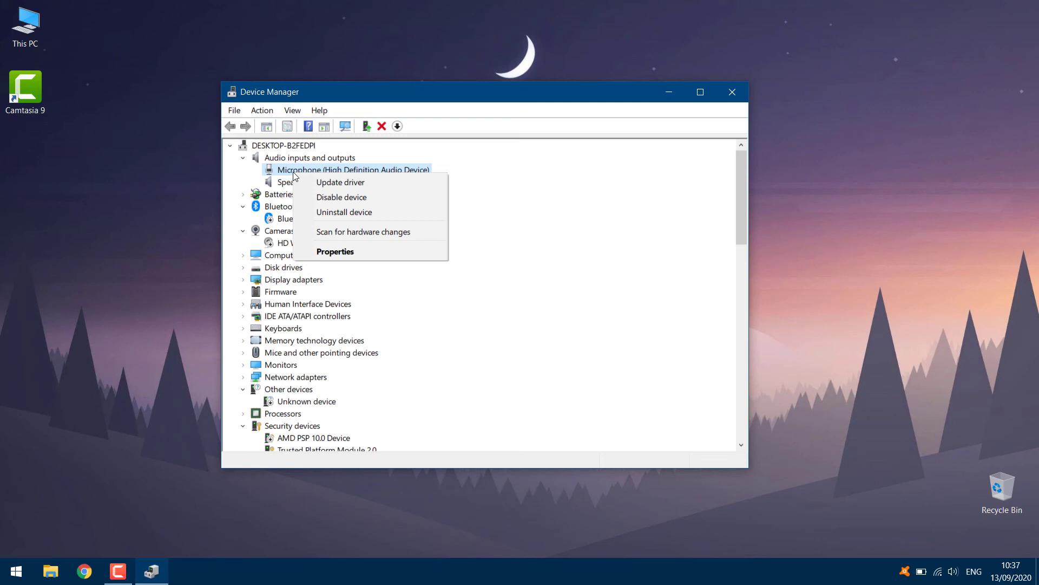
click(312, 182)
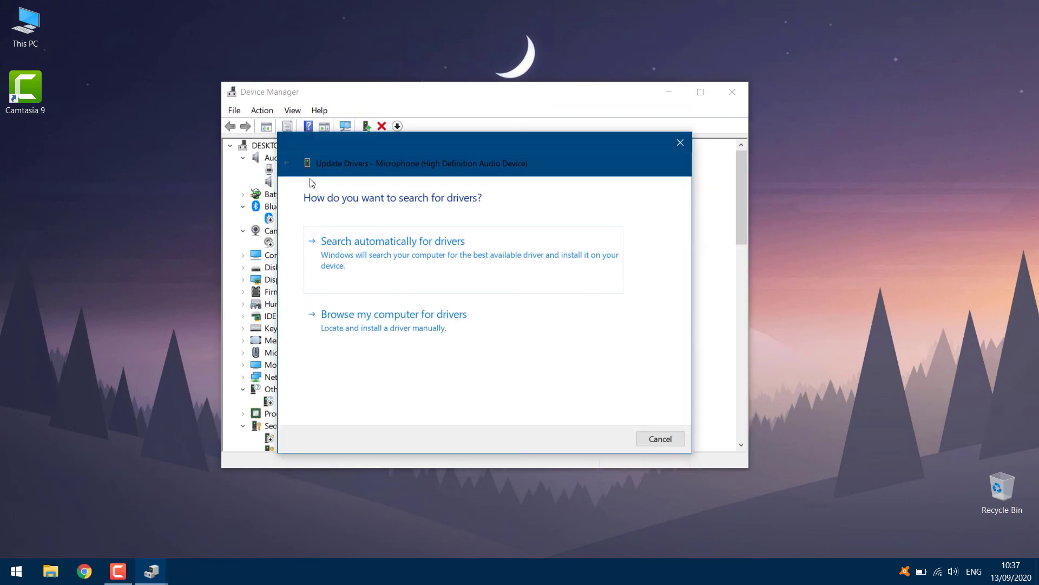
click(406, 256)
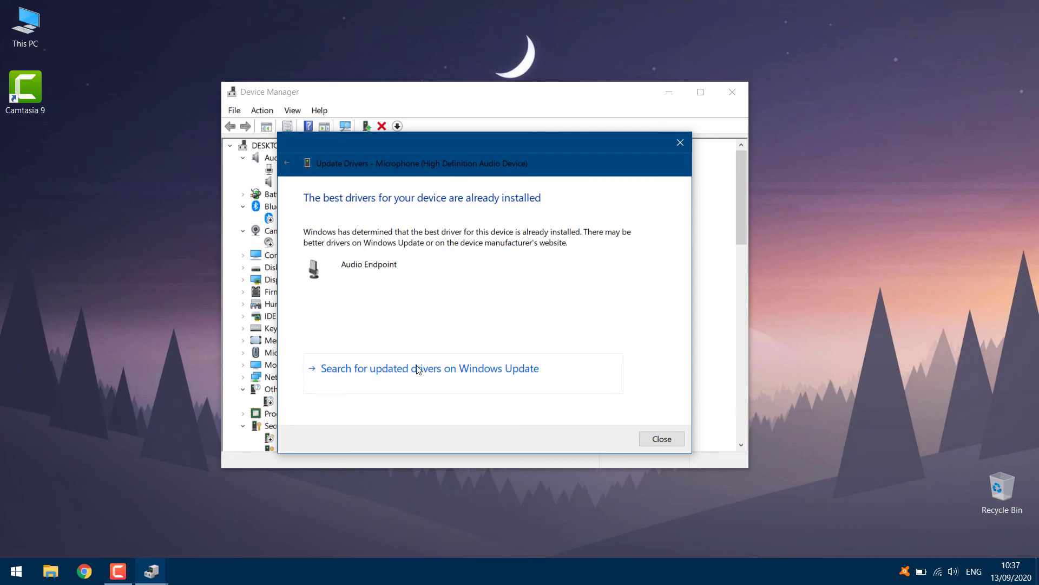
click(415, 365)
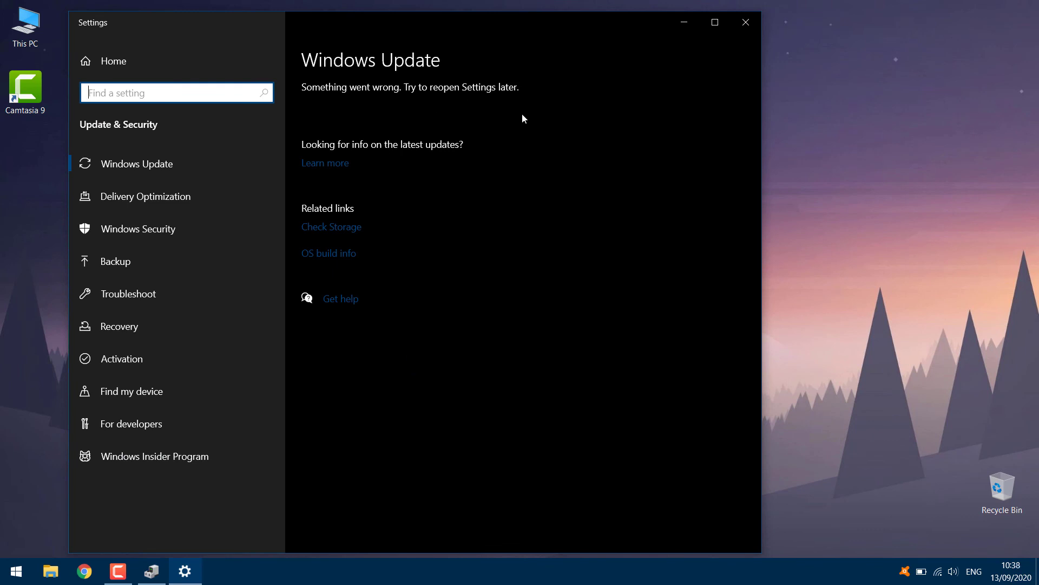
Step: Close the Windows Update settings window to return to Device Manager
click(745, 23)
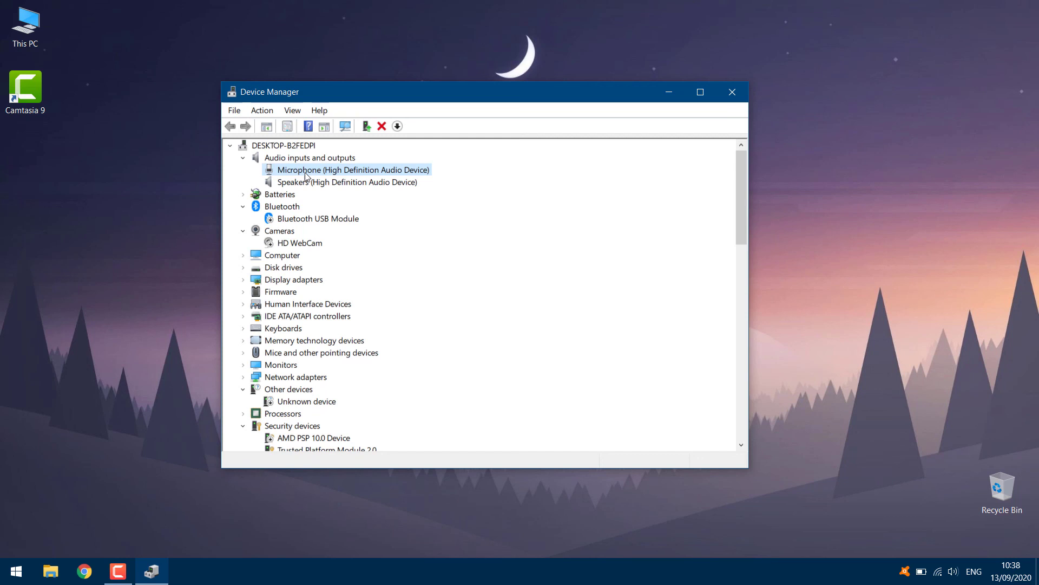
Step: Uninstall the Microphone (High Definition Audio Device) and confirm its removal
right_click(305, 174)
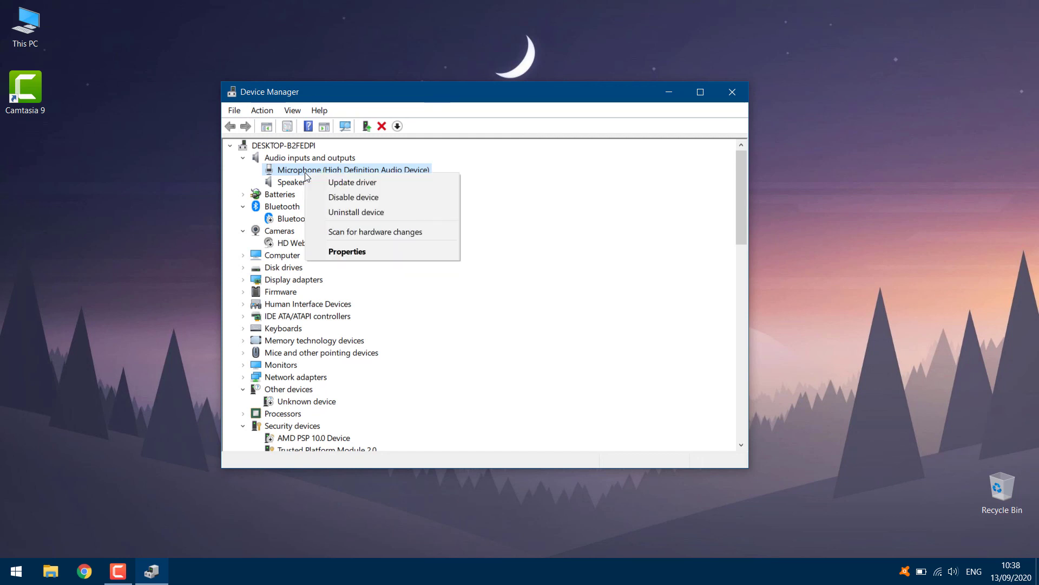
click(350, 211)
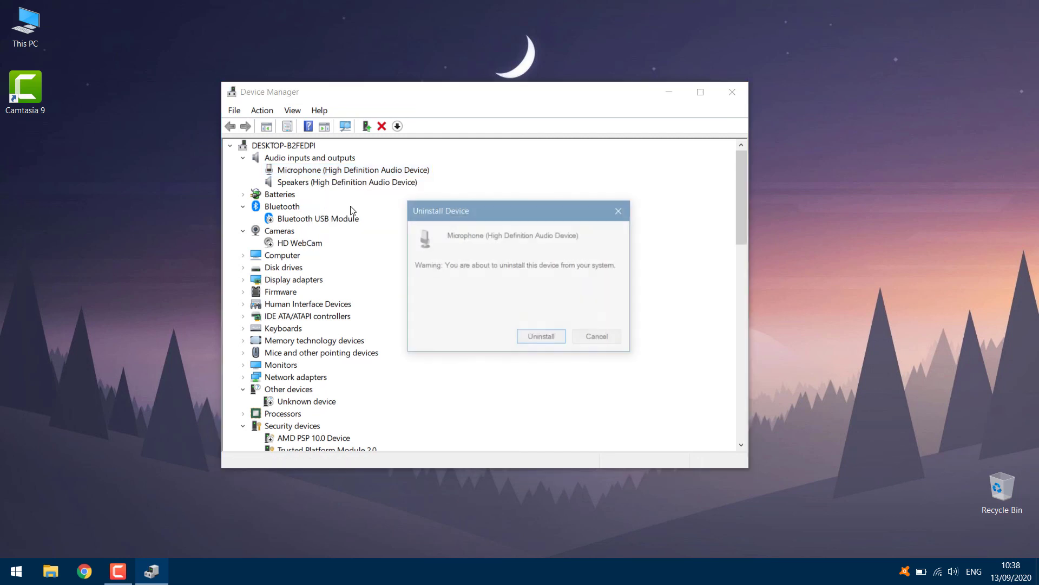
click(541, 338)
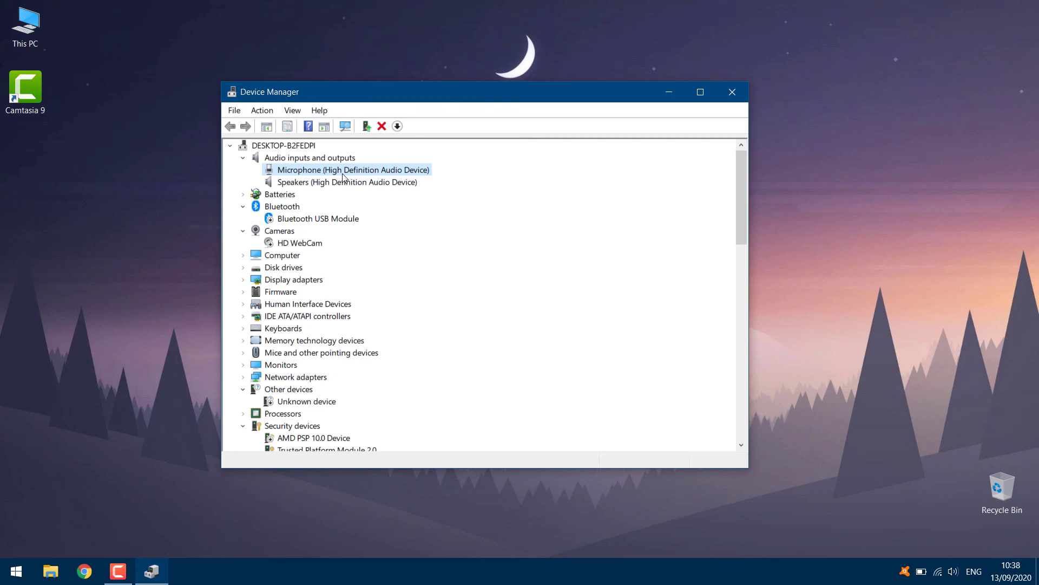
Step: Close Device Manager, leaving the empty desktop
click(734, 90)
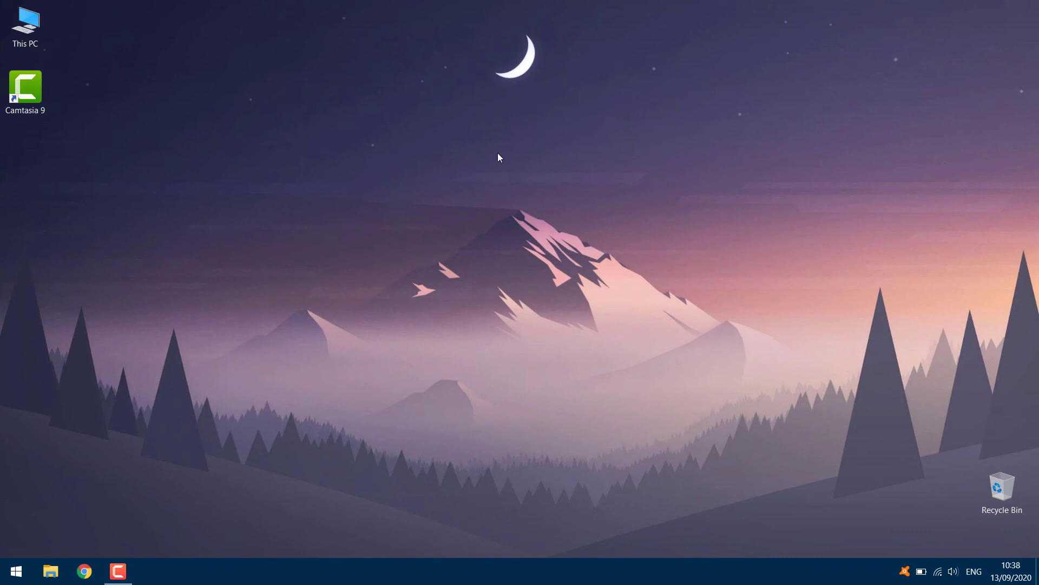